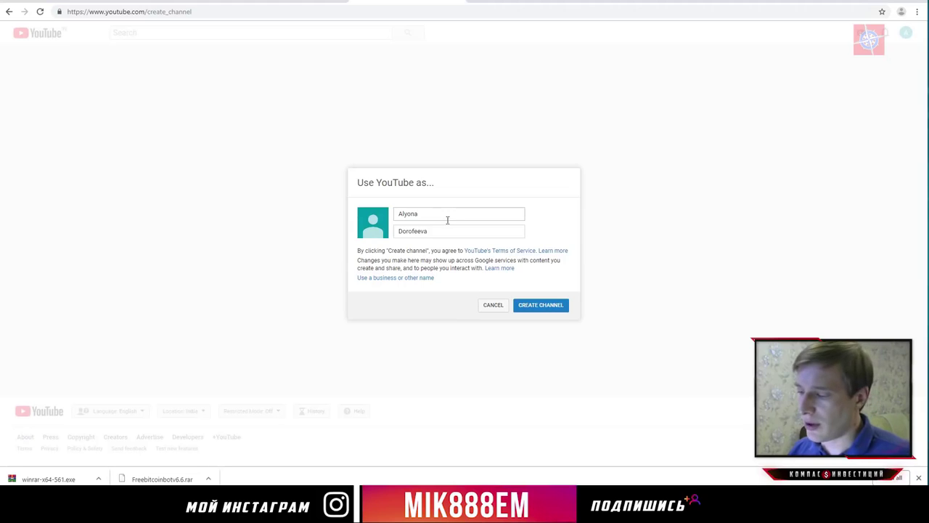
# Create the YouTube channel under the prefilled account holder's name.
pyautogui.click(550, 308)
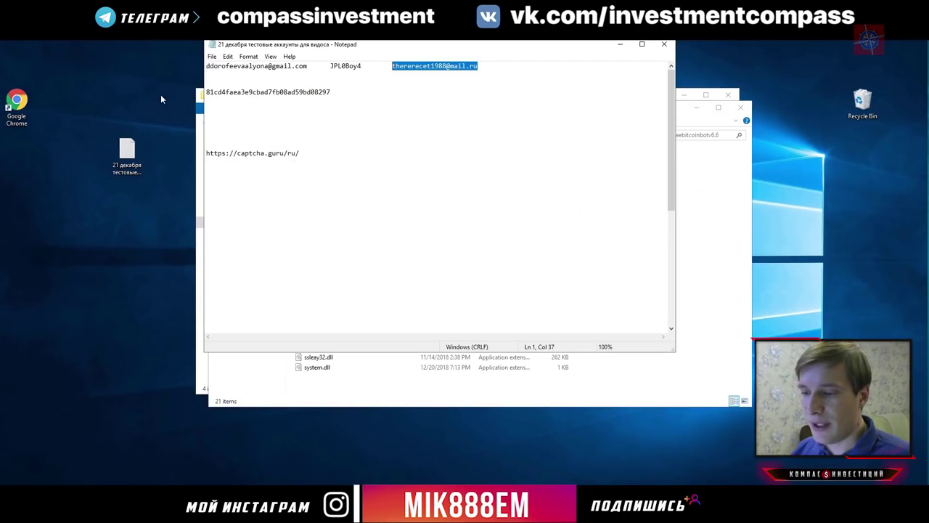
# Move the account notes aside and launch Freebitcoinbotv6 from the Freebitcoinbotv6.6 folder.
pyautogui.moveTo(273, 45); pyautogui.dragTo(547, 53)
pyautogui.moveTo(313, 102); pyautogui.dragTo(196, 69)
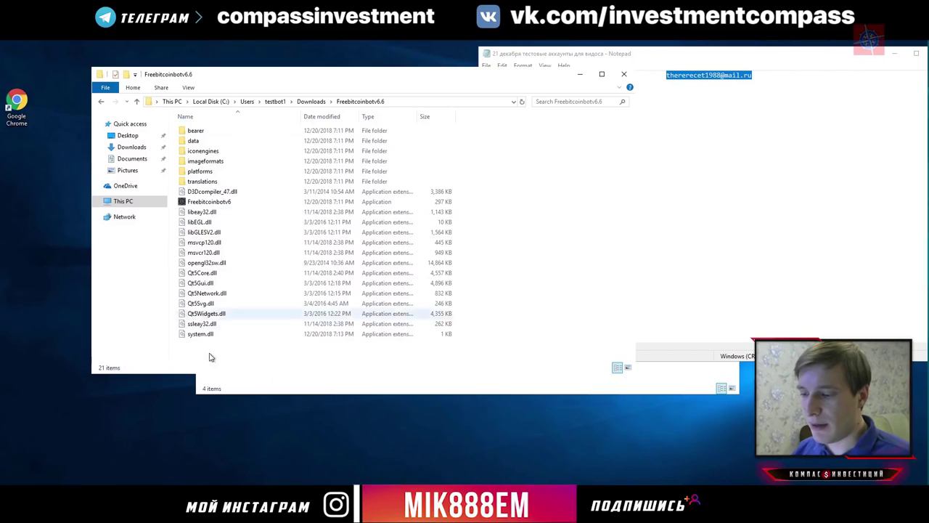
pyautogui.click(228, 203)
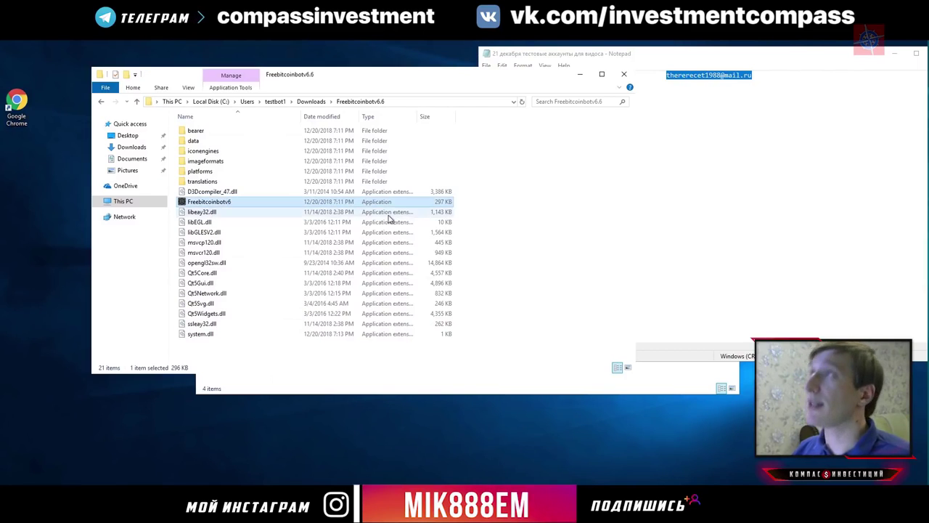
# Check the size of the Freebitcoinbotv6.6 folder in its properties while the launcher is running.
pyautogui.rightClick(301, 357)
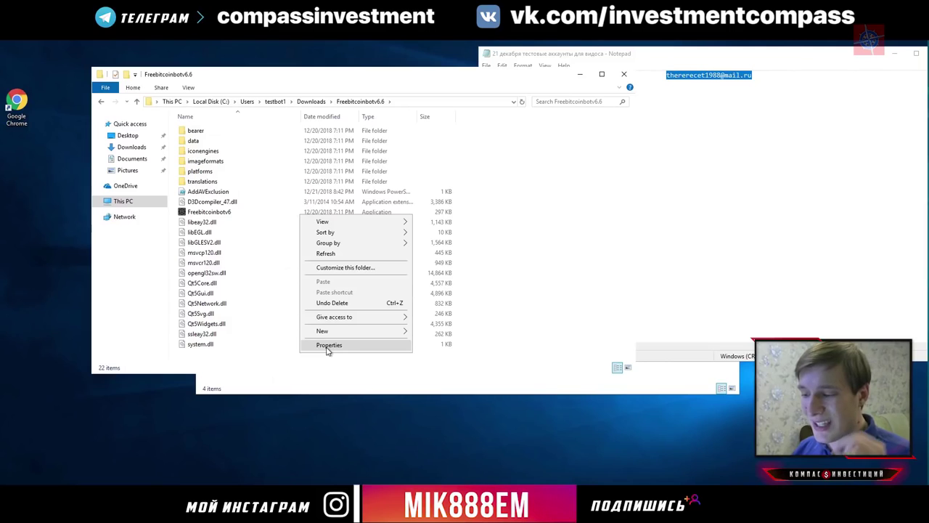
pyautogui.click(328, 345)
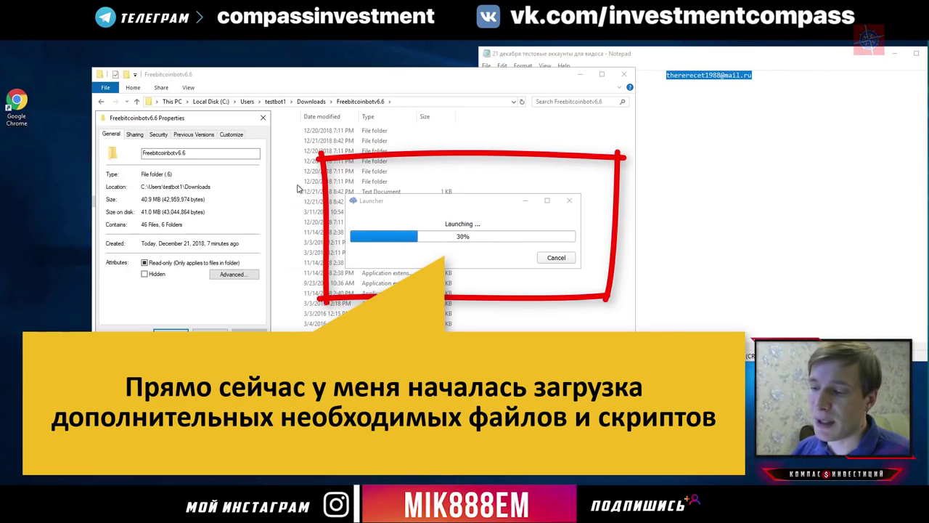
pyautogui.moveTo(216, 120); pyautogui.dragTo(237, 185)
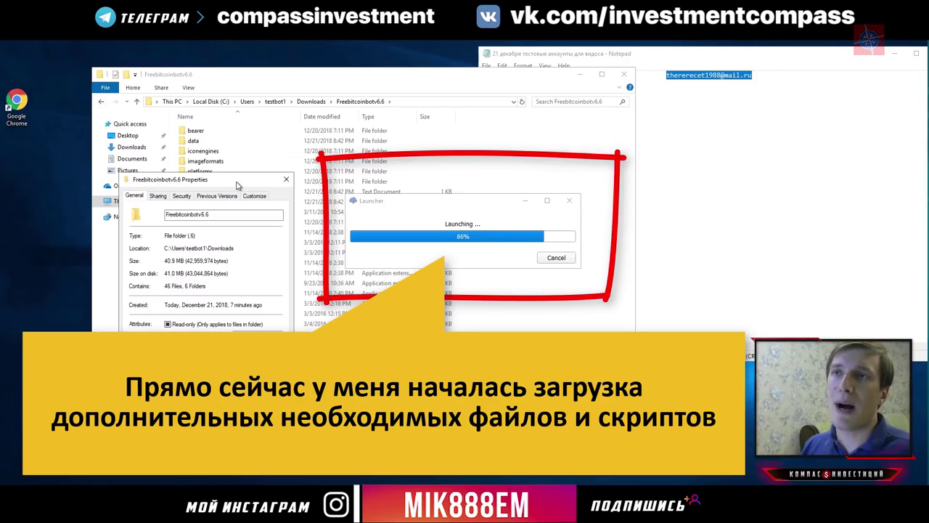
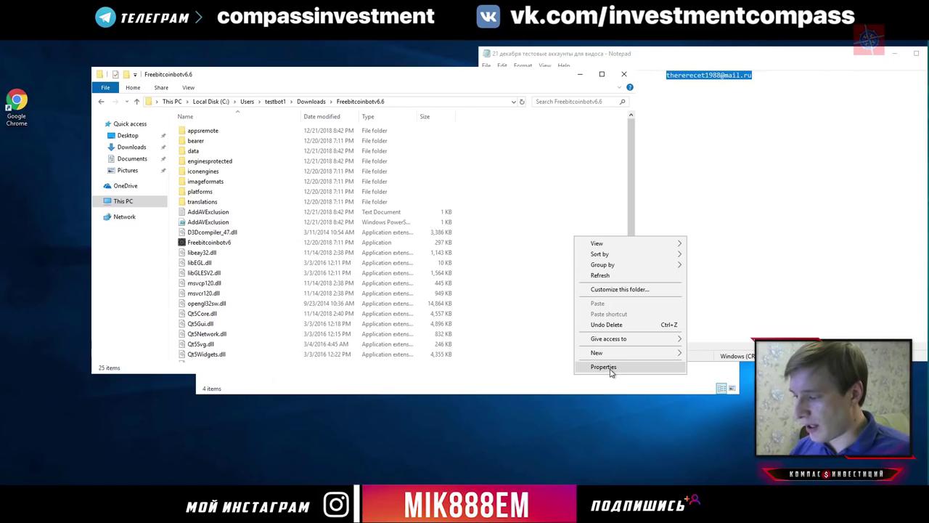
# Recheck the size on disk of the Freebitcoinbotv6.6 folder after the launcher's download, then close its properties.
pyautogui.click(604, 367)
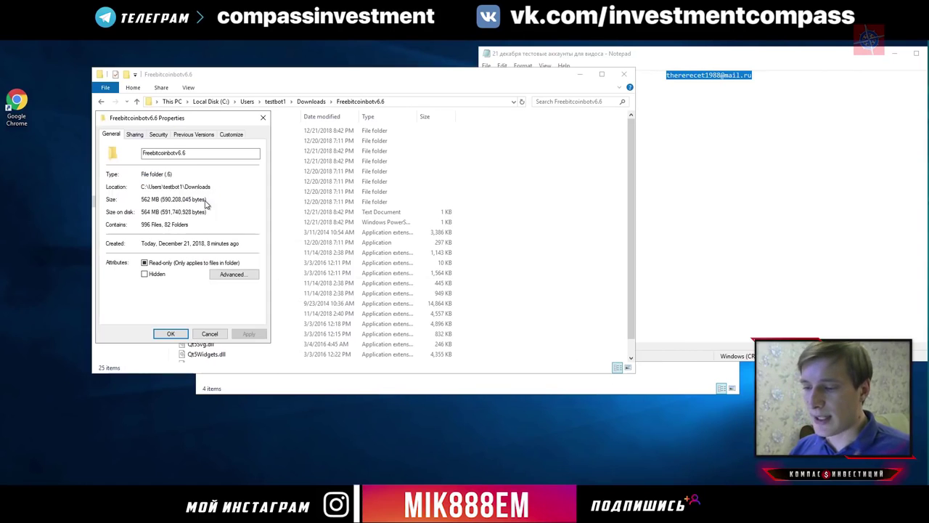
pyautogui.moveTo(190, 120); pyautogui.dragTo(265, 116)
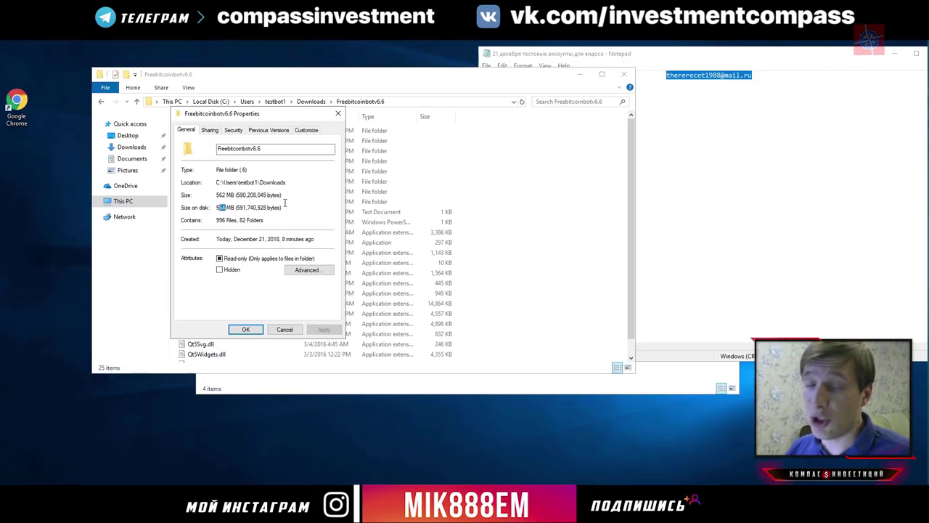
pyautogui.click(369, 87)
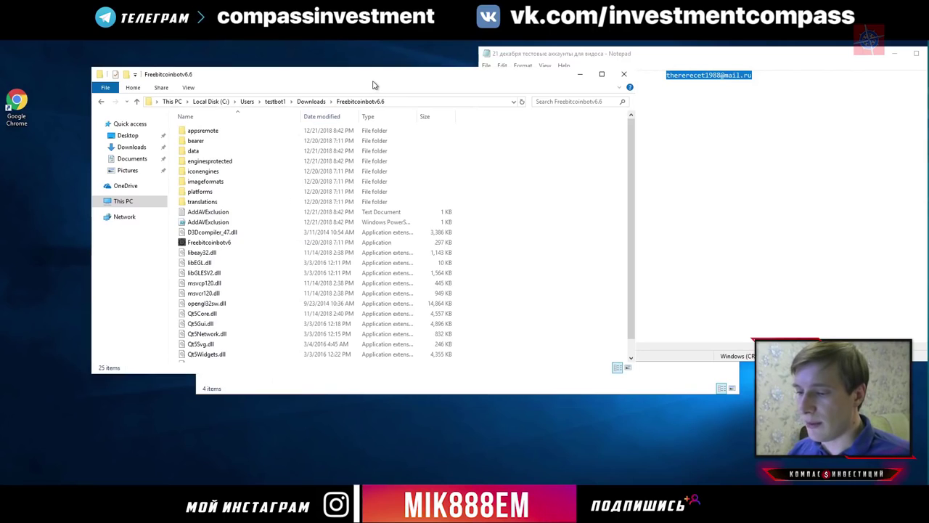
# Clear the folder window away and arrange the bot's settings window and the Notepad account notes so neither covers the other.
pyautogui.doubleClick(373, 84)
pyautogui.press('super+Down')
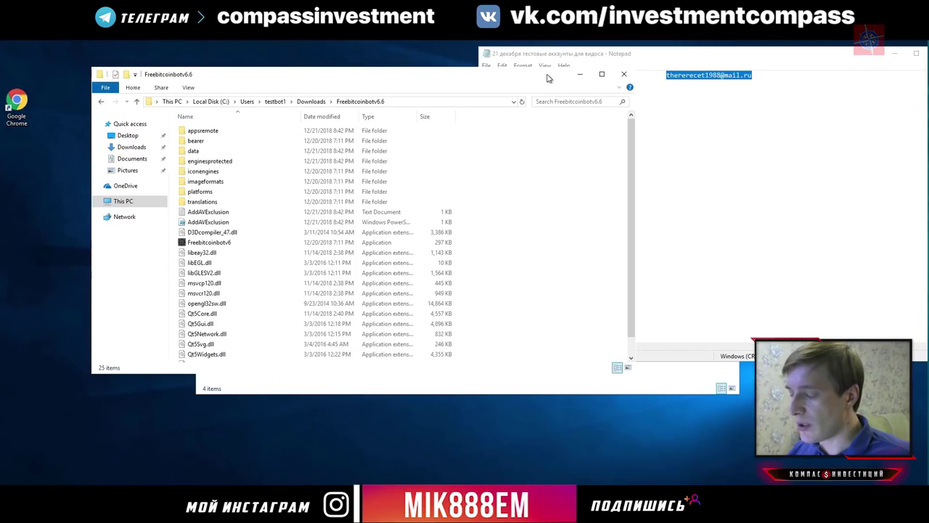
pyautogui.moveTo(550, 76); pyautogui.dragTo(653, 76)
pyautogui.moveTo(735, 467)
pyautogui.mouseDown()
pyautogui.moveTo(768, 500)
pyautogui.moveTo(737, 465)
pyautogui.mouseUp()
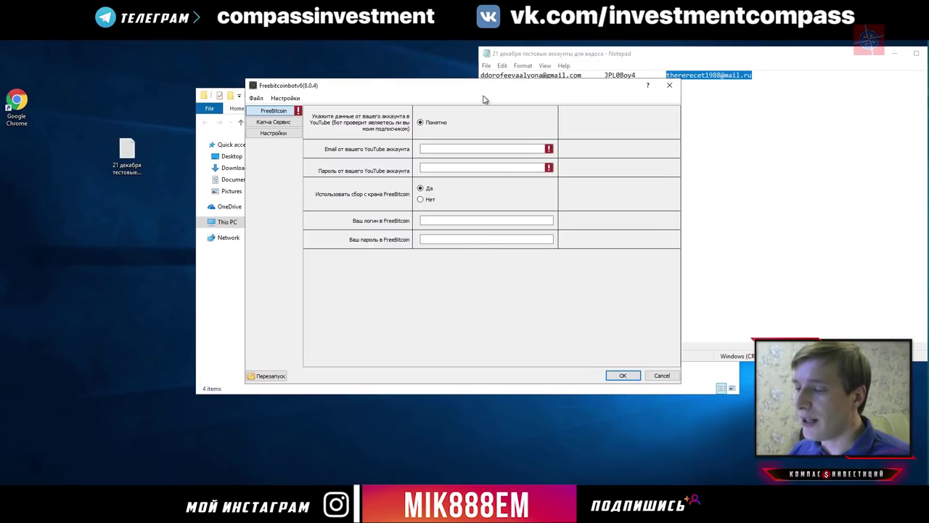
pyautogui.moveTo(385, 92); pyautogui.dragTo(262, 92)
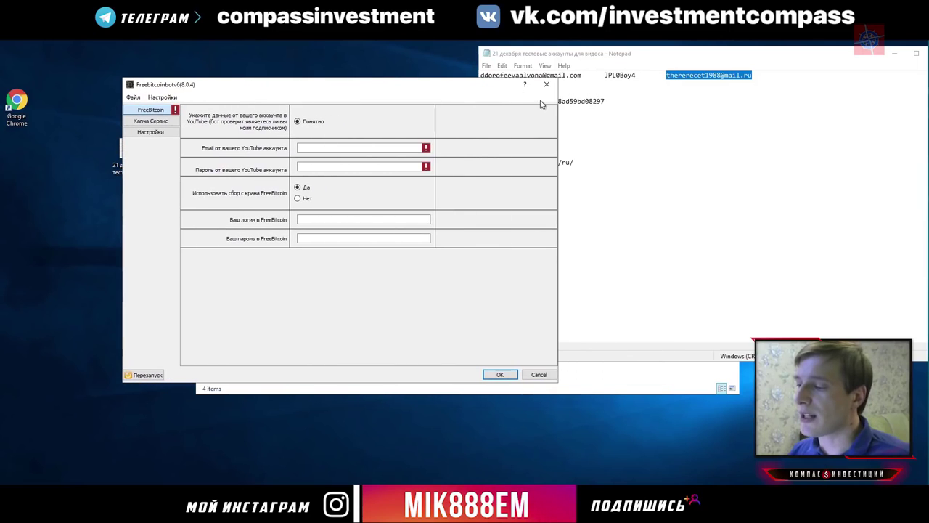
pyautogui.click(653, 186)
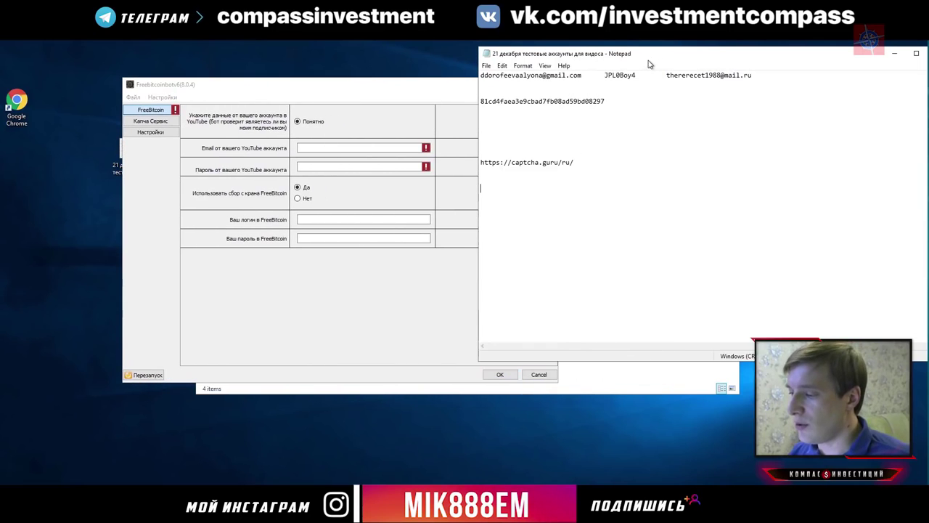
pyautogui.moveTo(657, 58); pyautogui.dragTo(716, 425)
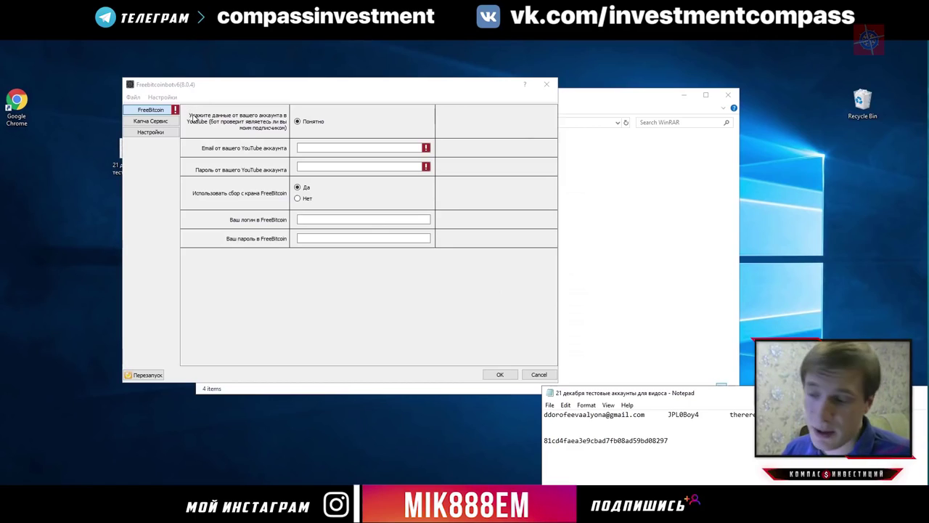
# Keep Понятно selected and fill in the YouTube account's email and password from the Notepad notes.
pyautogui.click(298, 123)
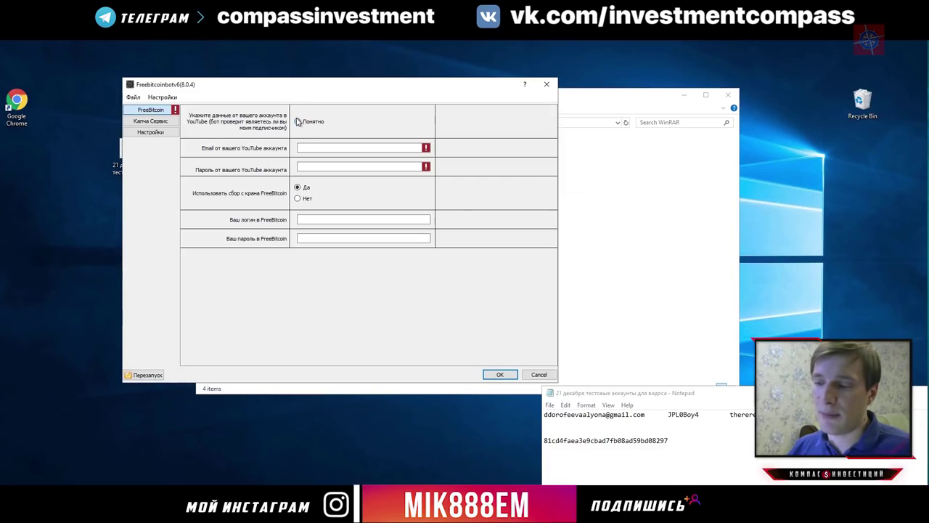
pyautogui.click(298, 123)
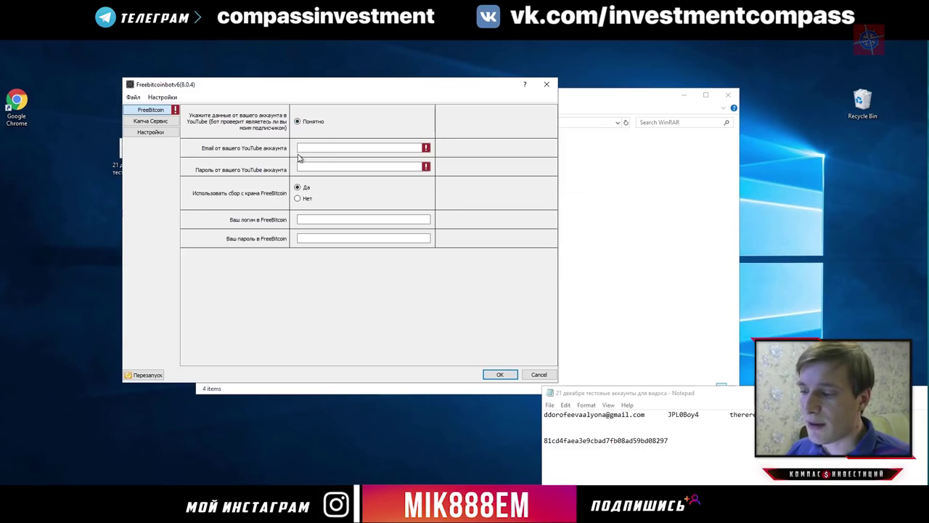
pyautogui.click(333, 148)
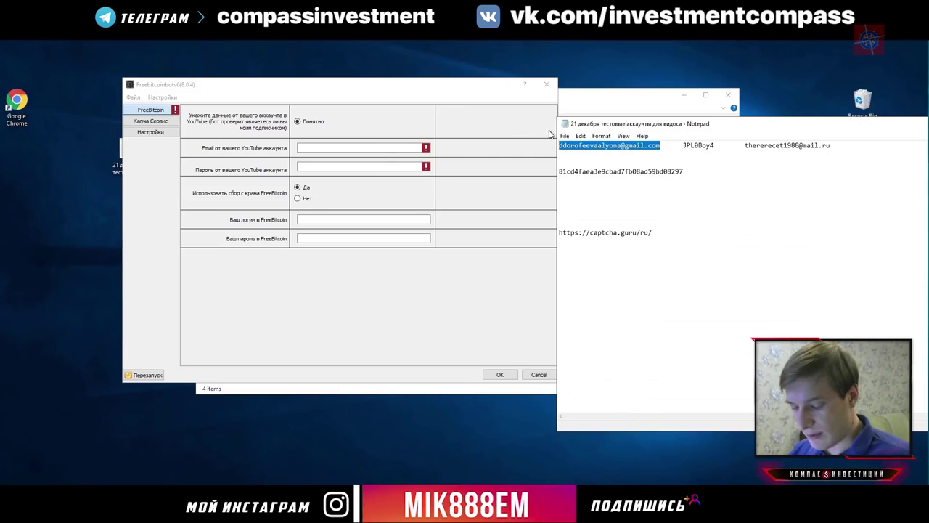
pyautogui.click(317, 148)
pyautogui.hotkey('ctrl', 'v')
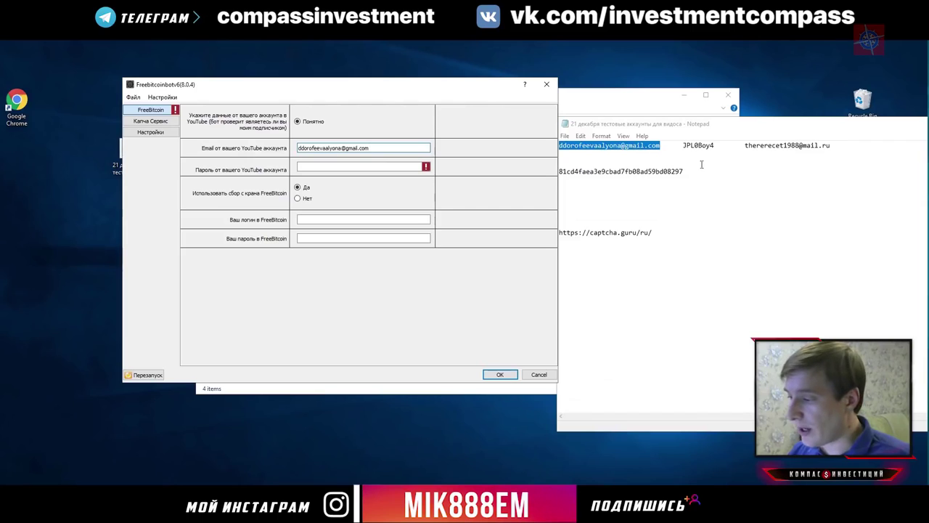
pyautogui.moveTo(717, 145); pyautogui.dragTo(683, 145)
pyautogui.hotkey('ctrl', 'c')
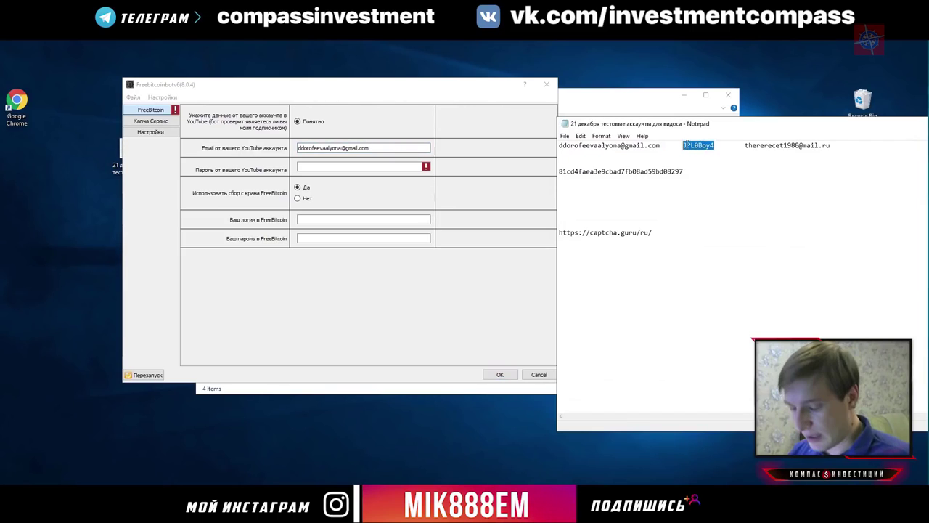
pyautogui.click(335, 167)
pyautogui.hotkey('ctrl', 'v')
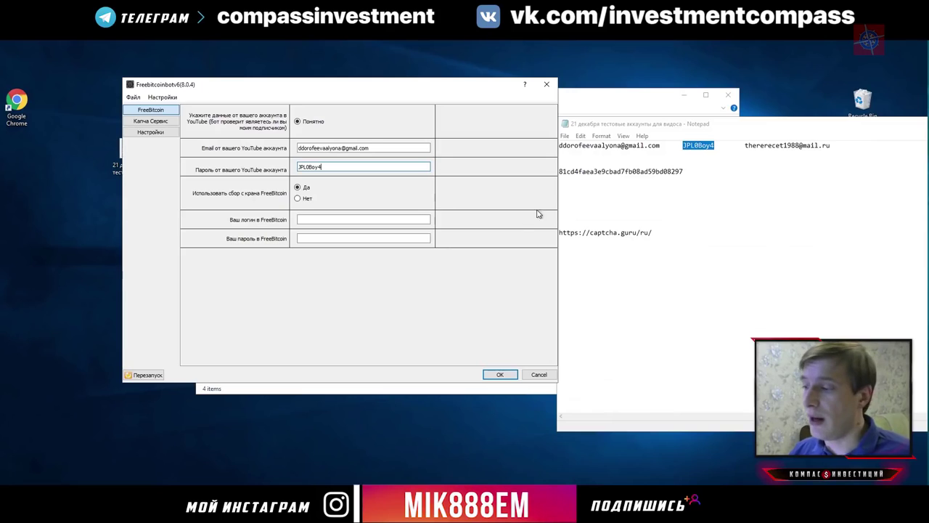
# Fill in the FreeBitcoin login and password from the Notepad notes and open the Капча Сервис settings.
pyautogui.moveTo(495, 86); pyautogui.dragTo(459, 82)
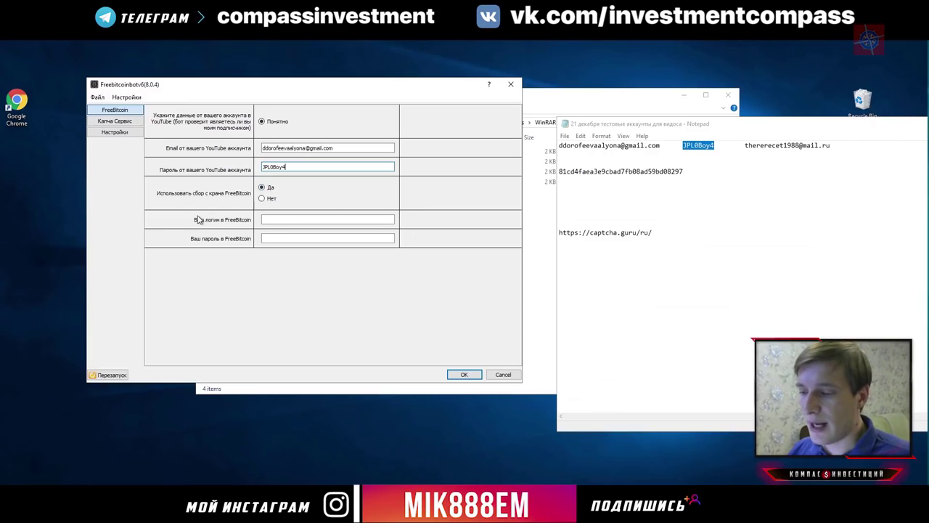
pyautogui.moveTo(661, 147); pyautogui.dragTo(503, 145)
pyautogui.hotkey('ctrl', 'c')
pyautogui.click(294, 221)
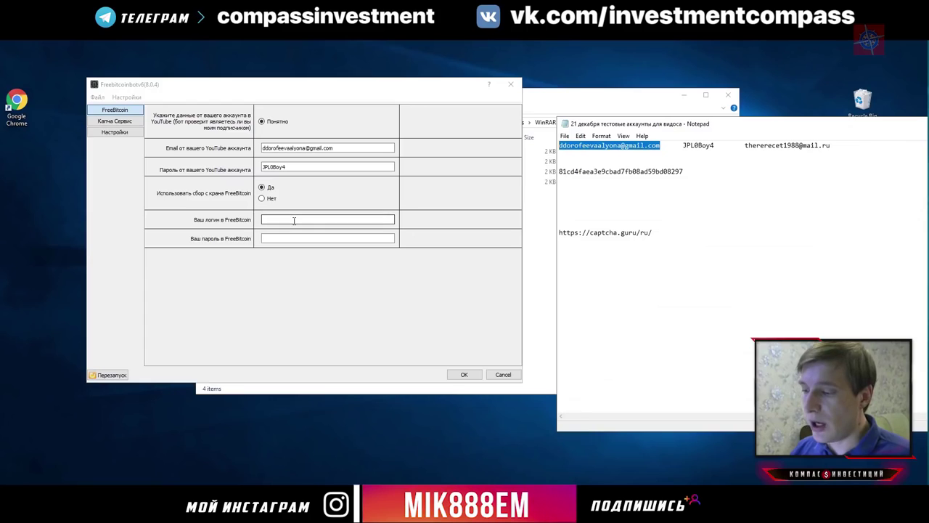
pyautogui.hotkey('ctrl', 'v')
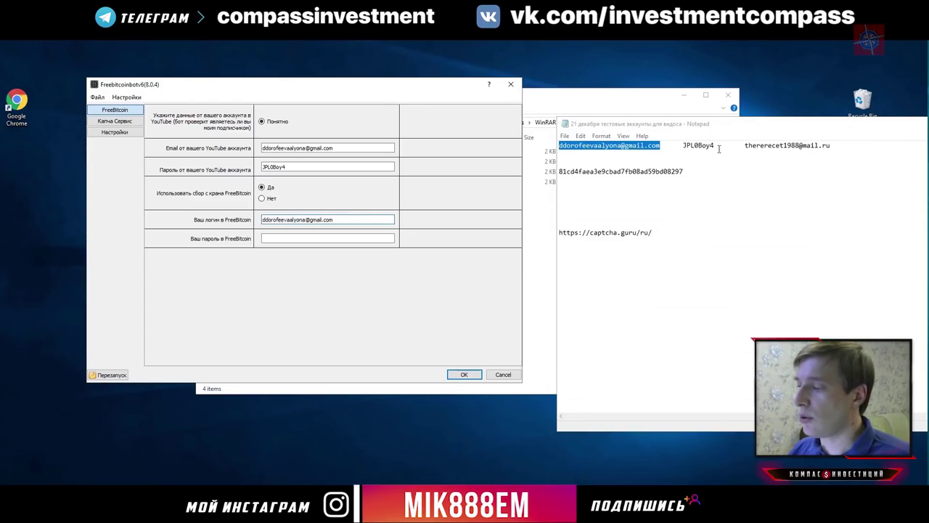
pyautogui.moveTo(716, 145); pyautogui.dragTo(687, 147)
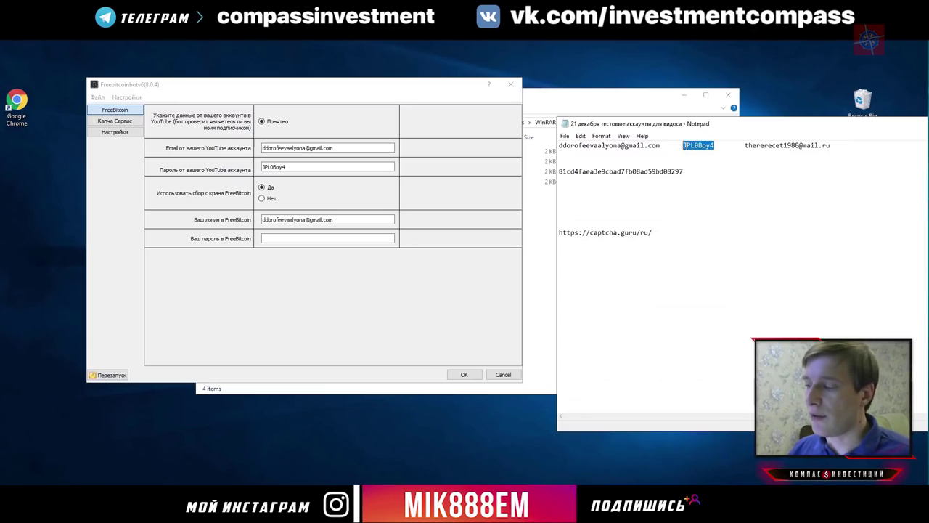
pyautogui.click(379, 239)
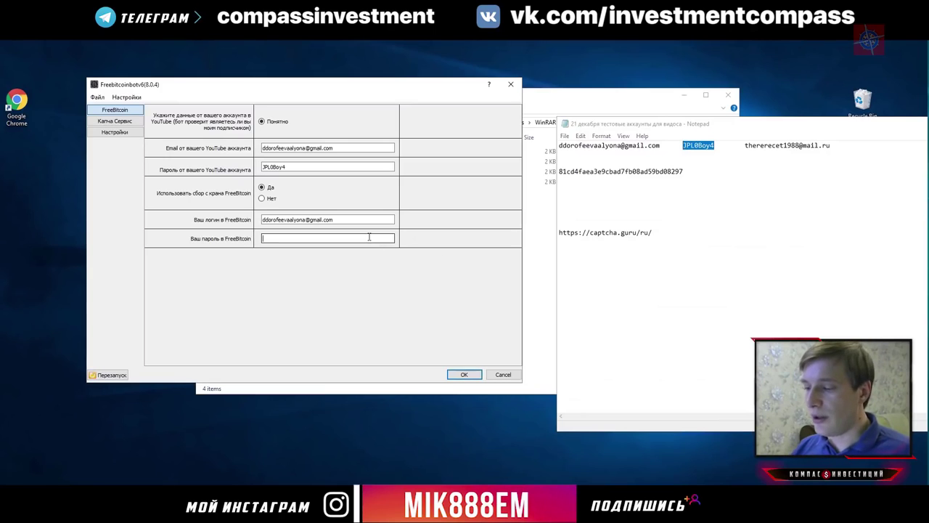
pyautogui.hotkey('ctrl', 'v')
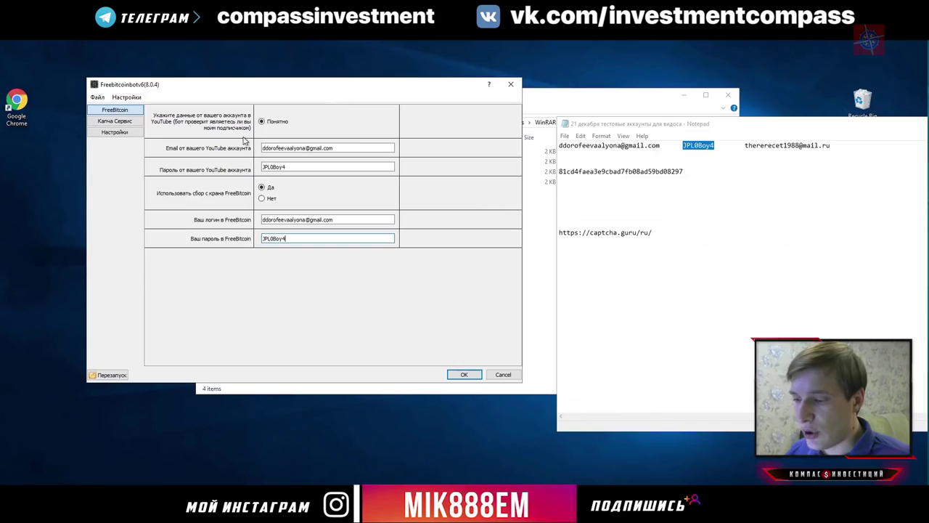
pyautogui.click(110, 121)
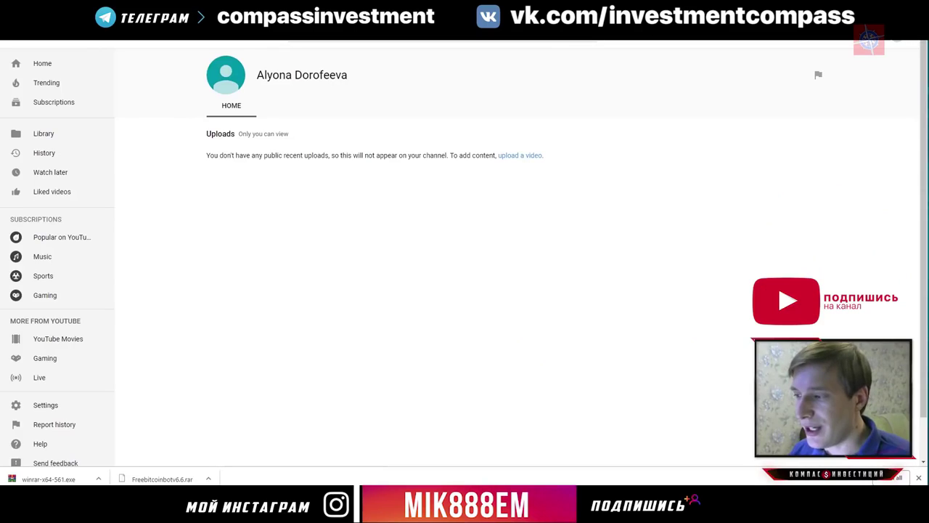
# In a new Chrome tab, search for "preev" and open the Preev Bitcoin converter.
pyautogui.hotkey('ctrl', 't')
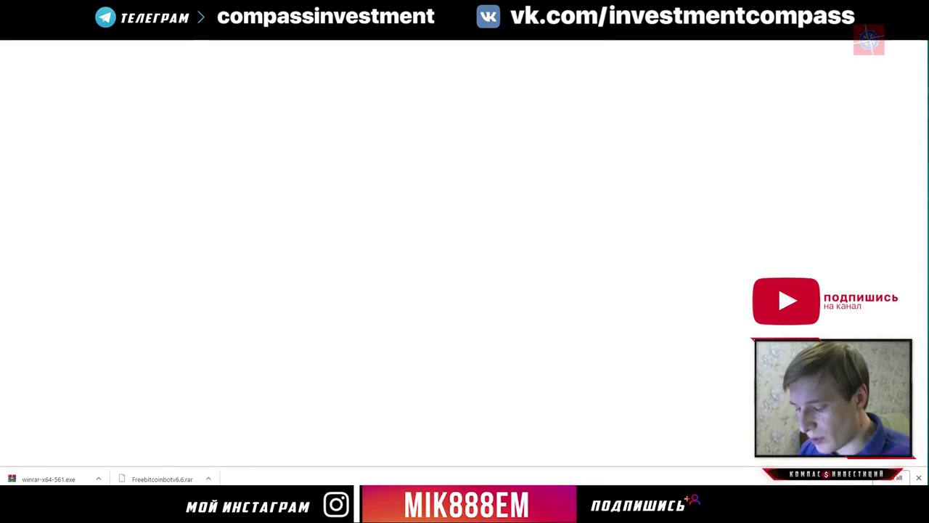
pyautogui.write('pr')
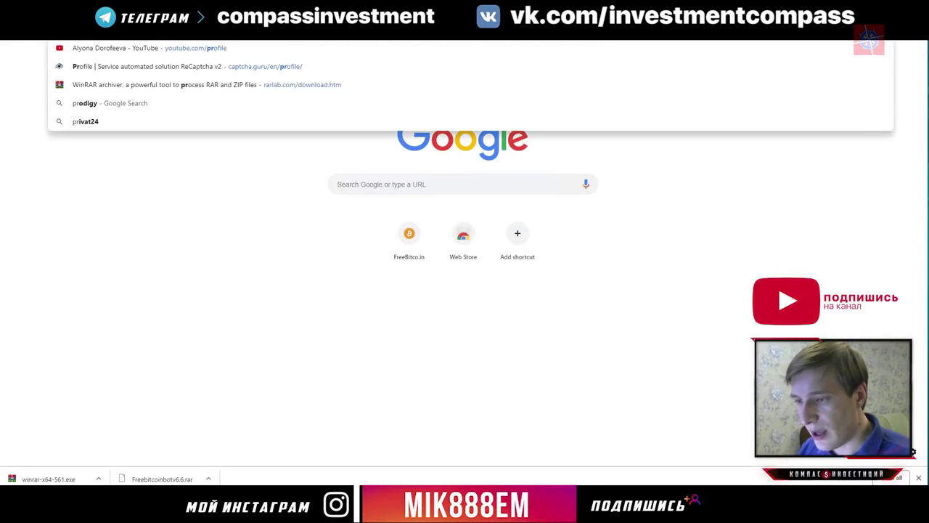
pyautogui.write('eev')
pyautogui.press('Return')
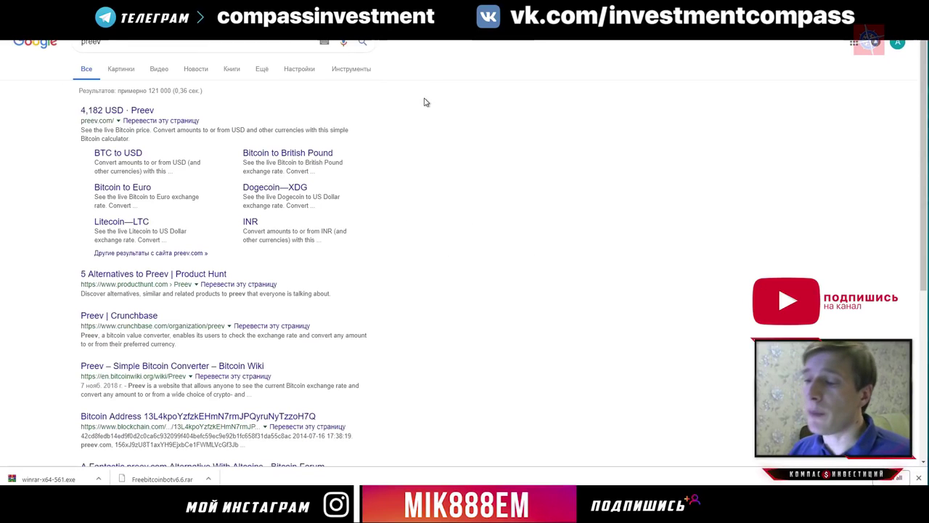
pyautogui.click(128, 113)
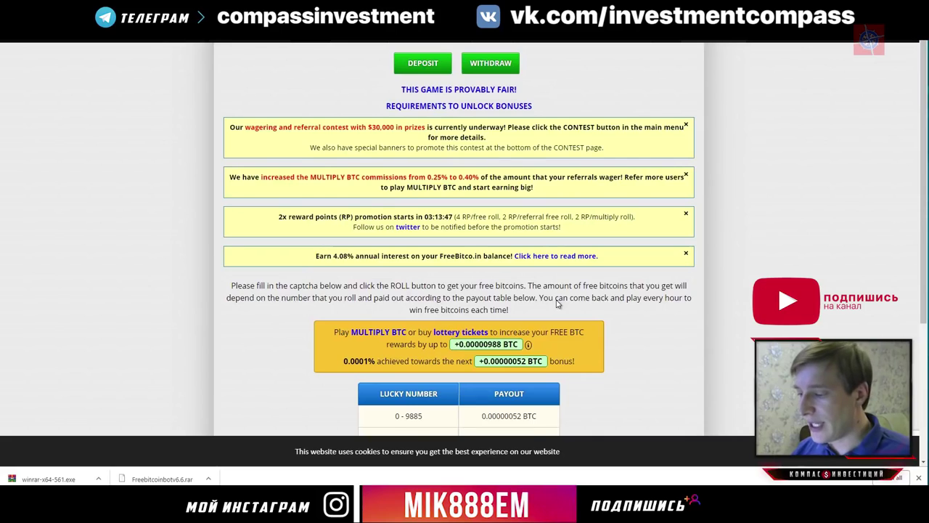
# Check the lowest payout in the FreeBitcoin table and enter 0.00000052 BTC in the Preev converter to get its dollar value.
pyautogui.scroll(-3, 528, 275)
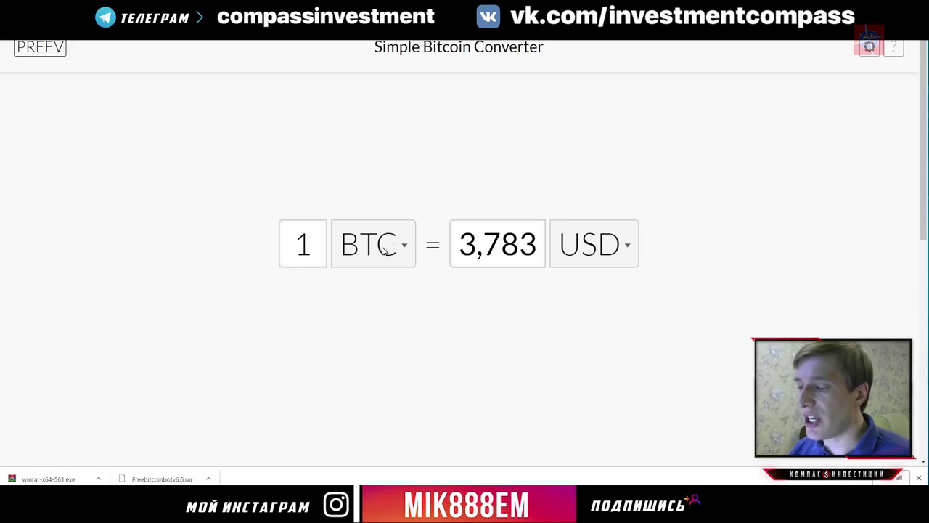
pyautogui.doubleClick(324, 246)
pyautogui.write('0.')
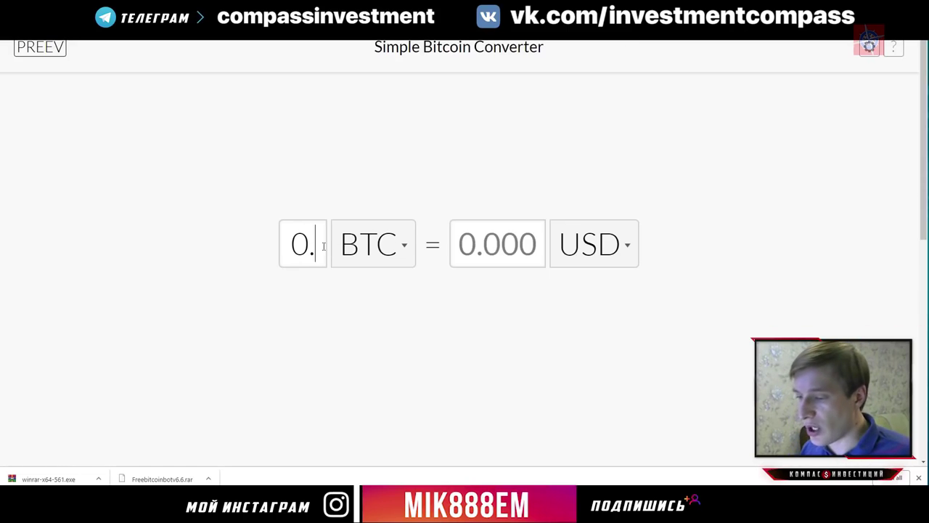
pyautogui.write('00000000')
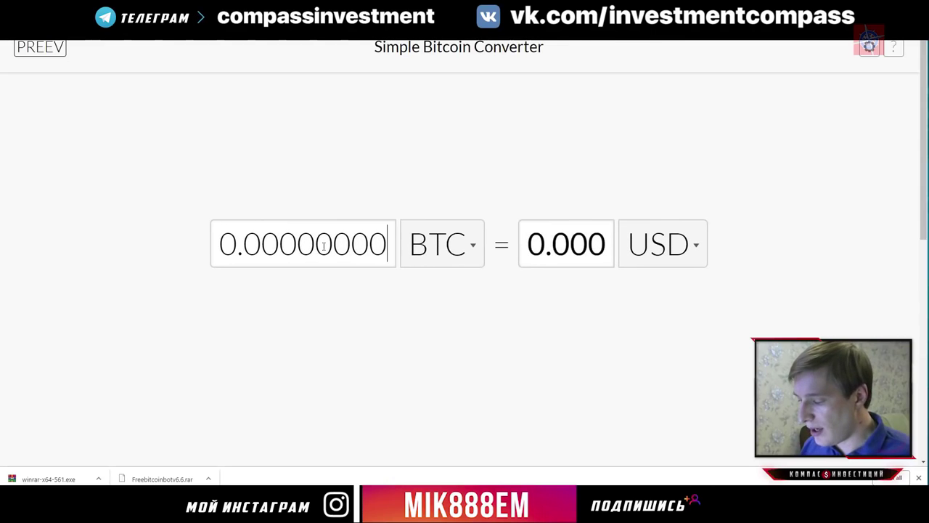
pyautogui.press('BackSpace')
pyautogui.press('BackSpace')
pyautogui.write('2')
pyautogui.press('BackSpace')
pyautogui.write('52')
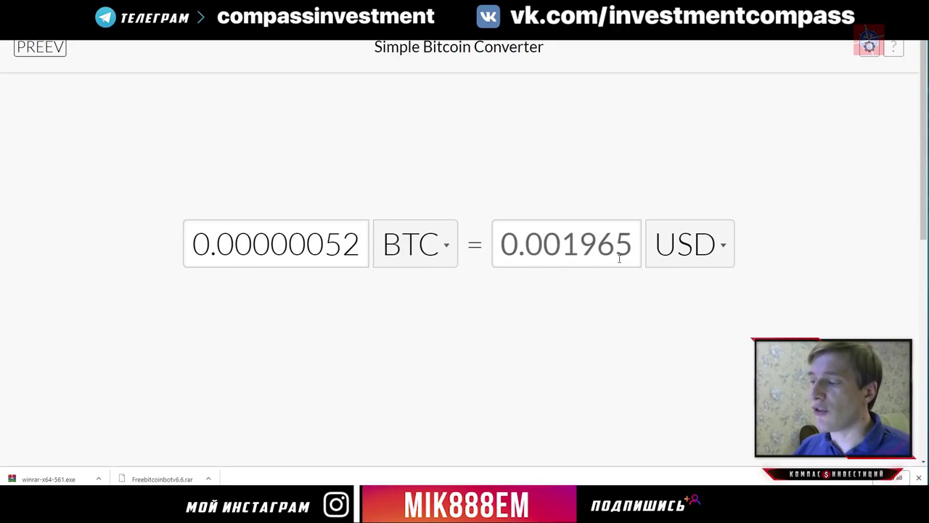
# Search the converter's target currencies for "rub" and switch the conversion from US dollars to Russian Ruble.
pyautogui.click(686, 244)
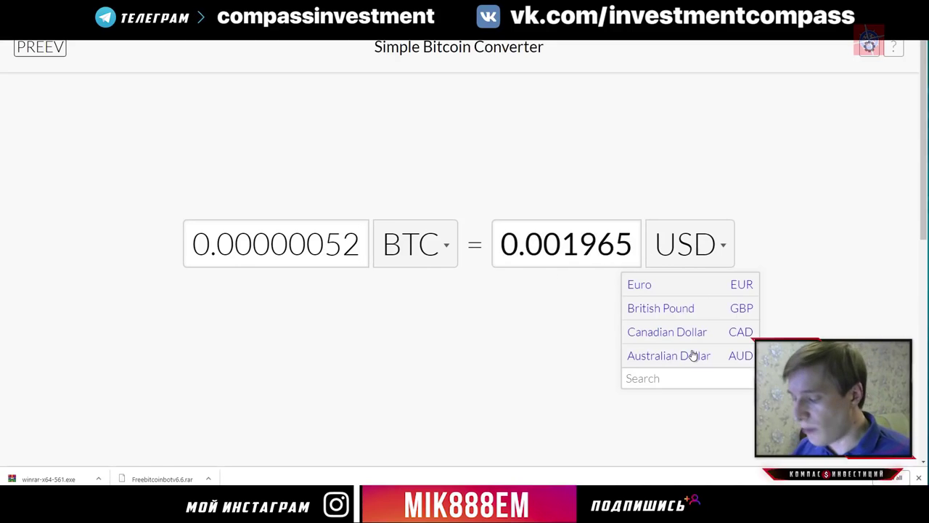
pyautogui.write('ru')
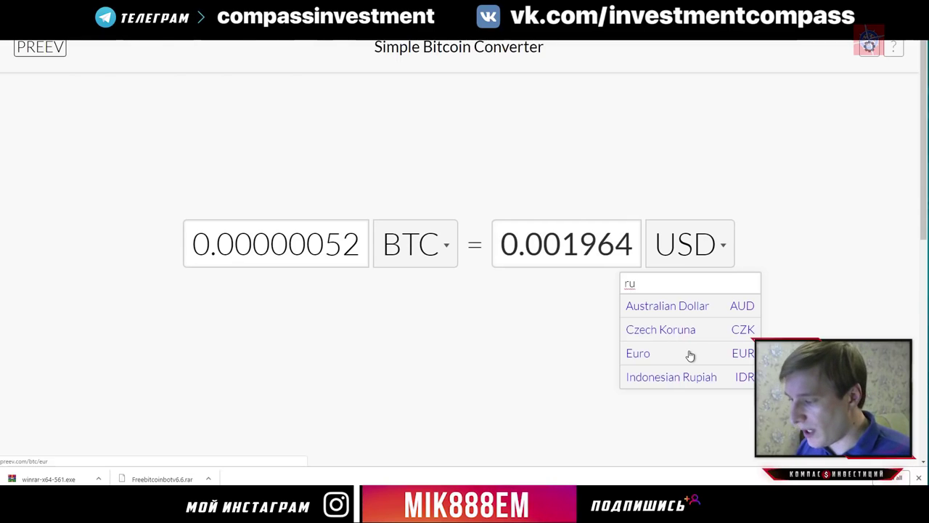
pyautogui.write('b')
pyautogui.click(687, 306)
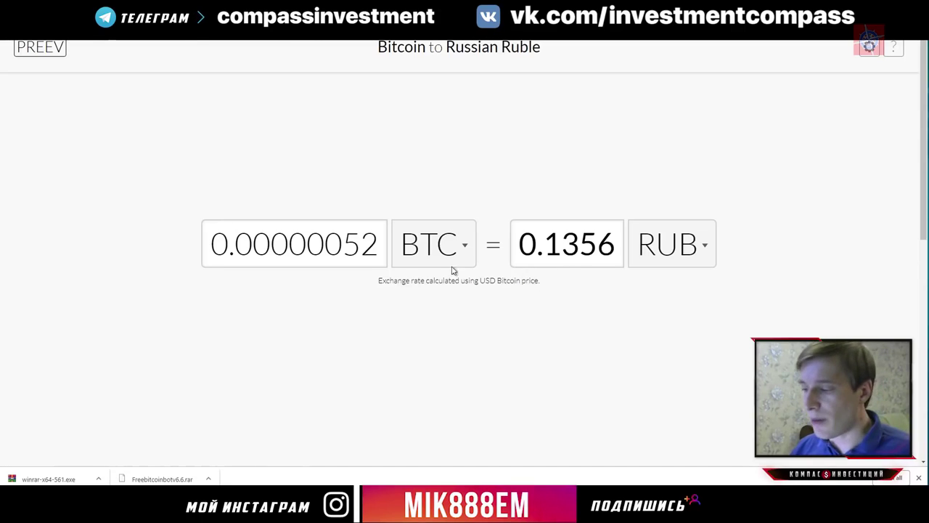
# Convert 0.03 RUB to bitcoin, and replace the ruble amount with 0.015 RUB.
pyautogui.click(327, 243)
pyautogui.click(553, 243)
pyautogui.click(542, 243)
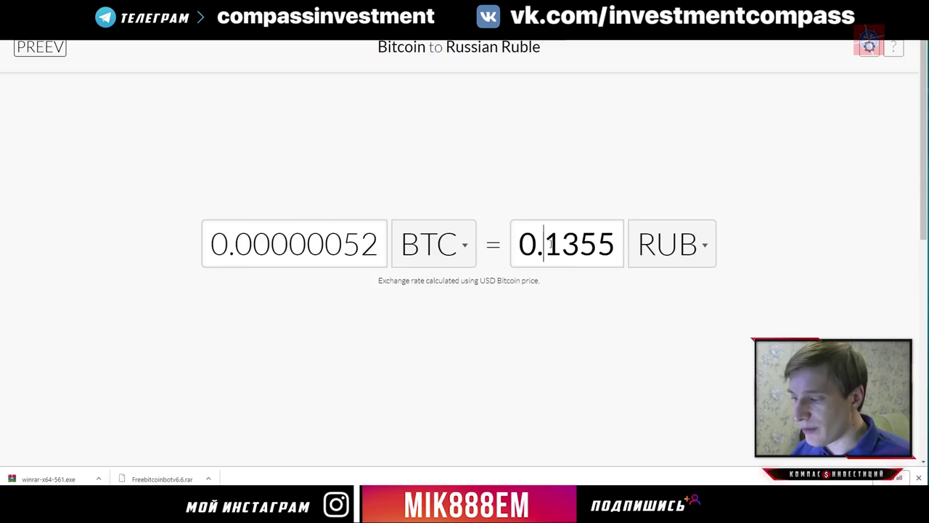
pyautogui.moveTo(543, 243); pyautogui.dragTo(673, 246)
pyautogui.write('03')
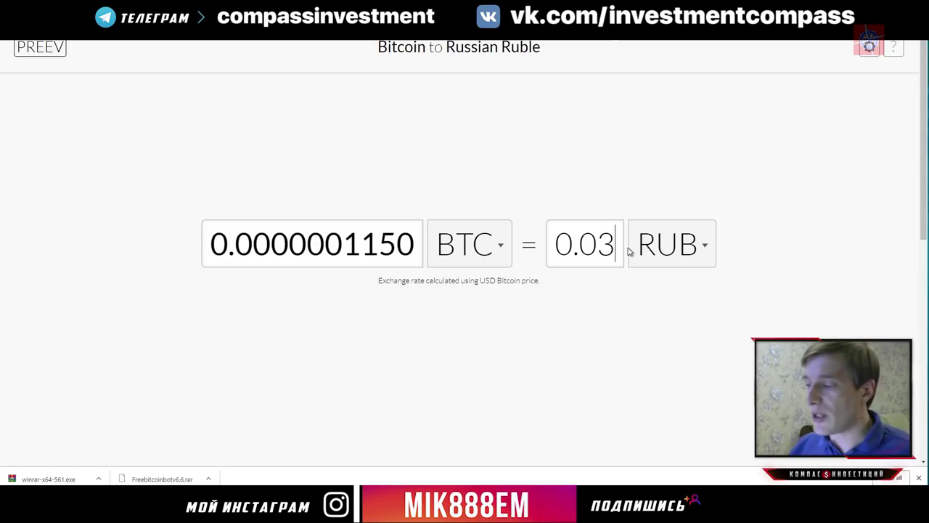
pyautogui.moveTo(614, 244); pyautogui.dragTo(598, 244)
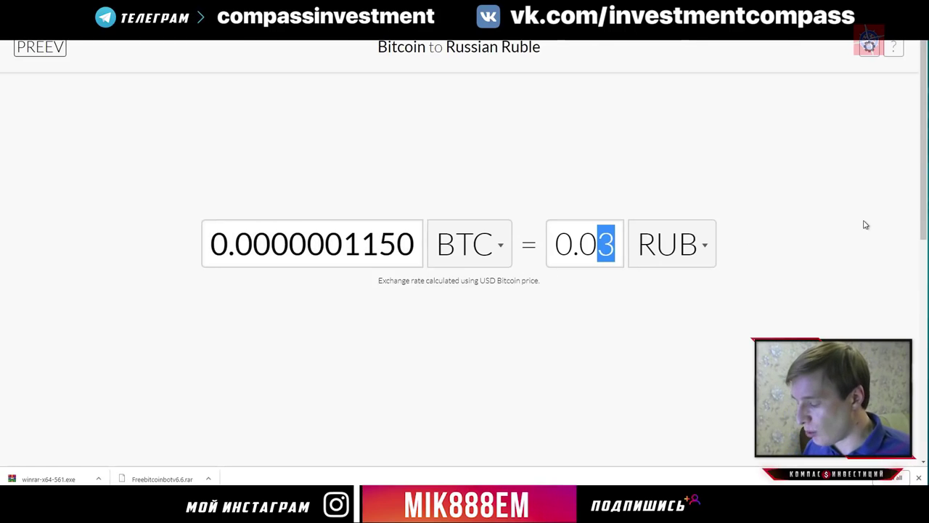
pyautogui.write('15')
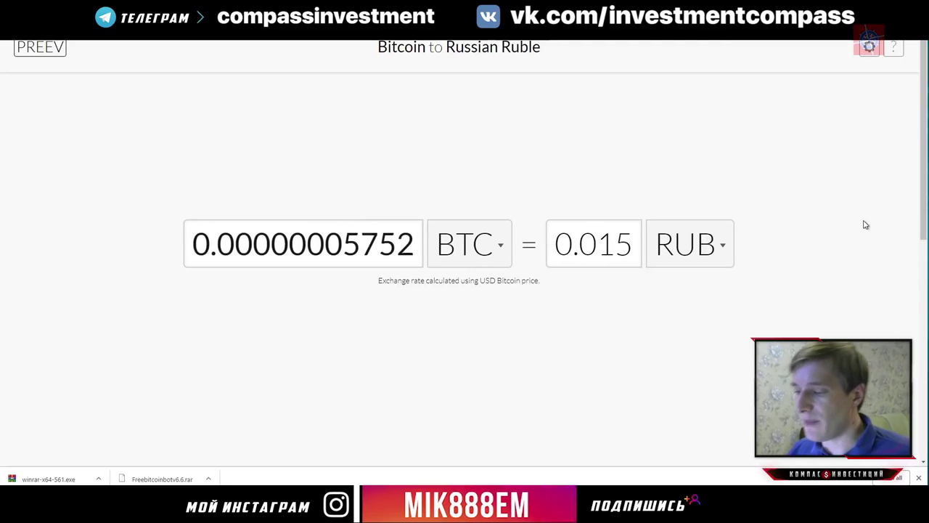